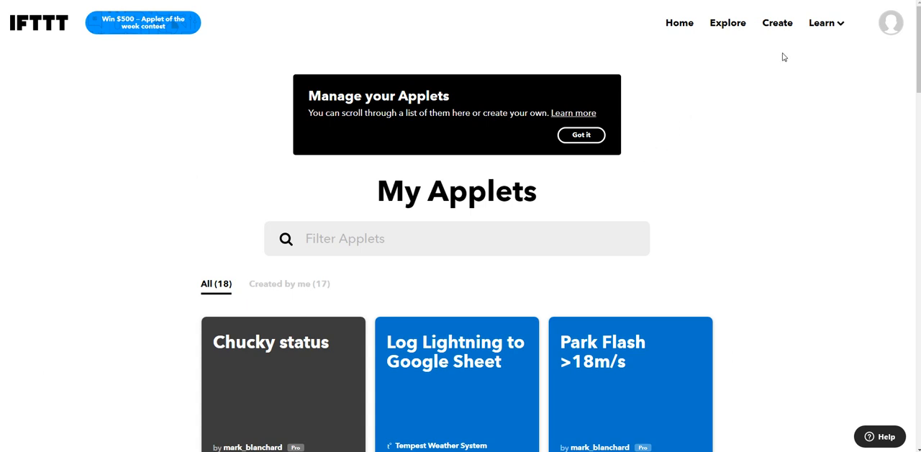
- Create the trigger 'Automower status has changed' on Husqvarna Automower for the mower Chucky
left_click(783, 26)
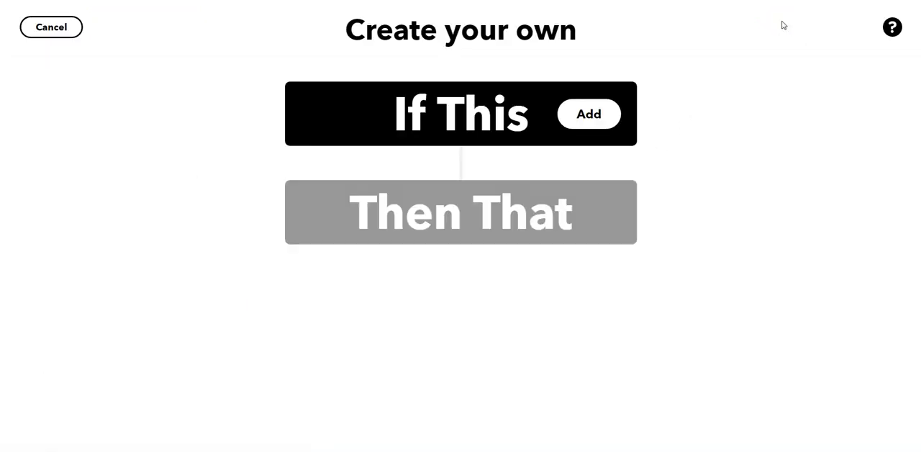
left_click(588, 116)
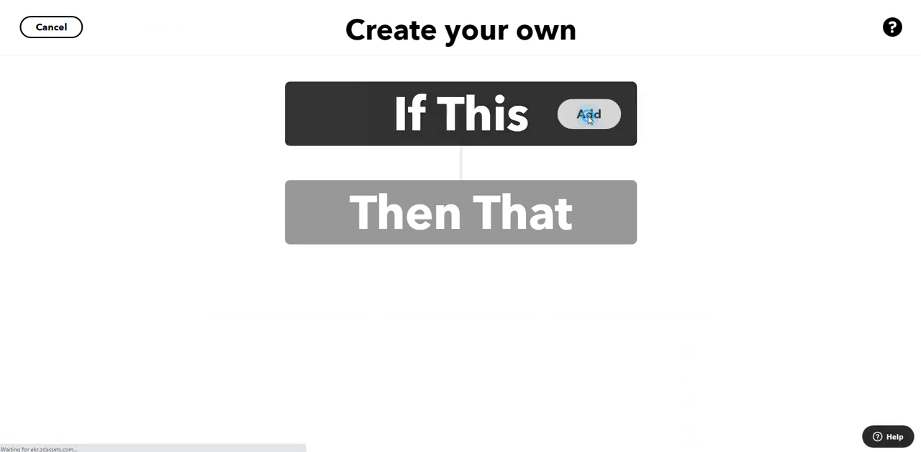
type("a")
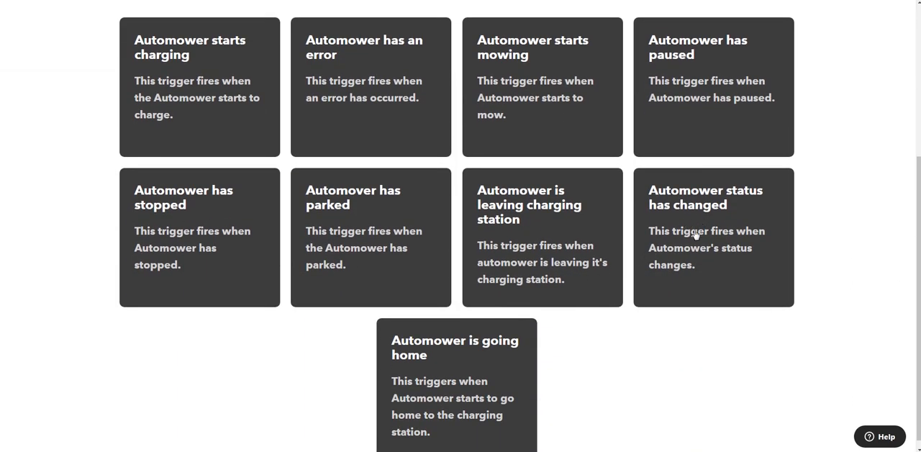
left_click(676, 246)
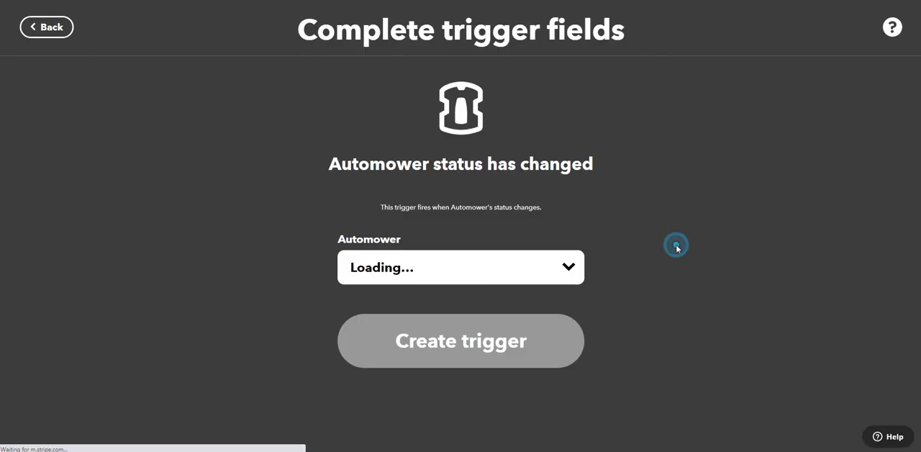
left_click(570, 268)
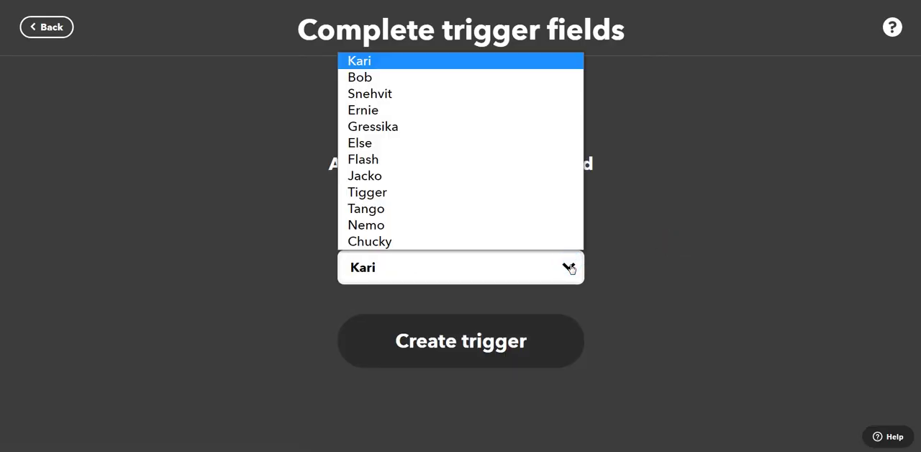
left_click(432, 242)
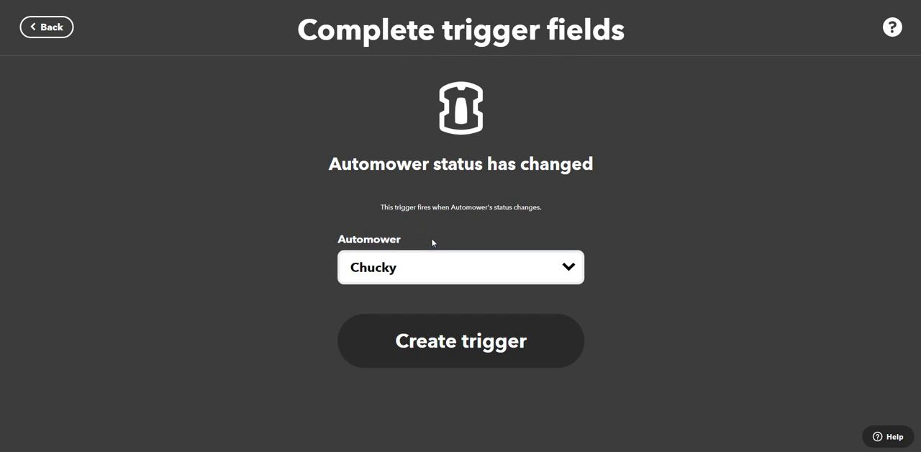
left_click(456, 339)
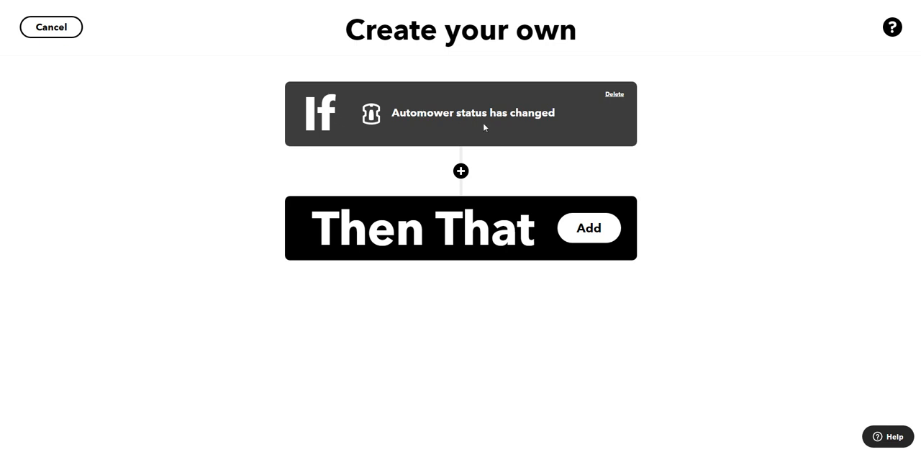
- Choose Google Sheets 'Add row to spreadsheet' and replace the spreadsheet name with Demo
left_click(603, 229)
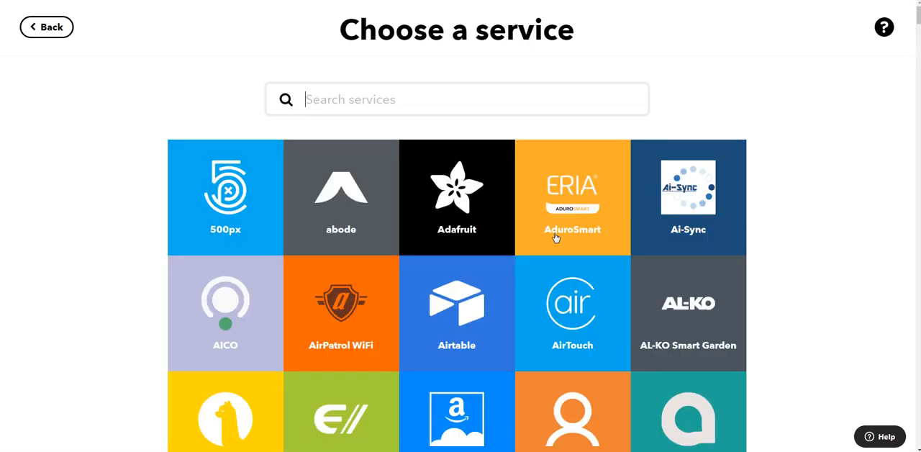
type("sh")
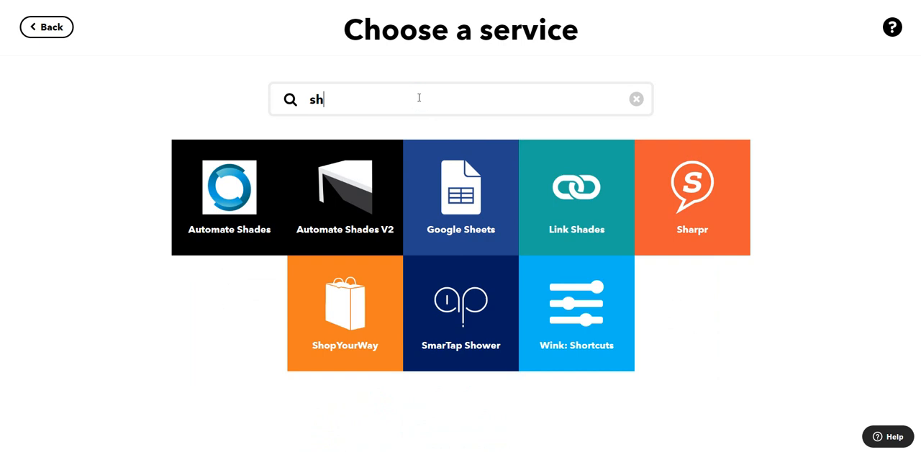
left_click(459, 201)
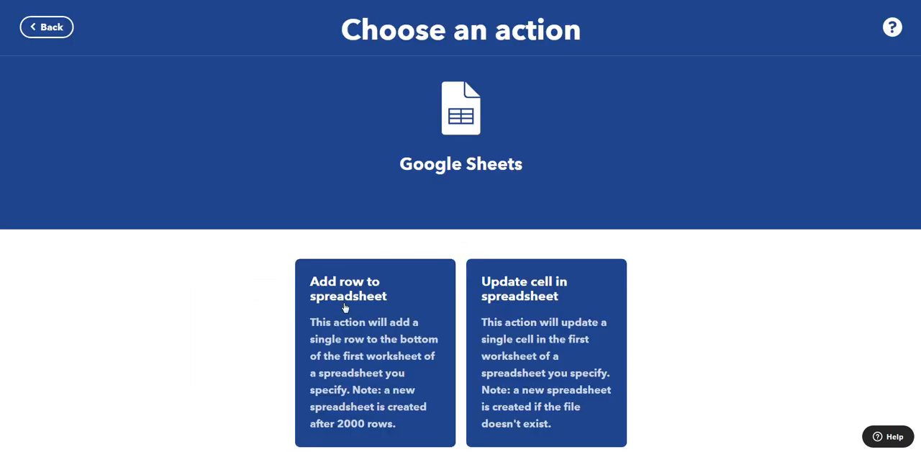
left_click(346, 312)
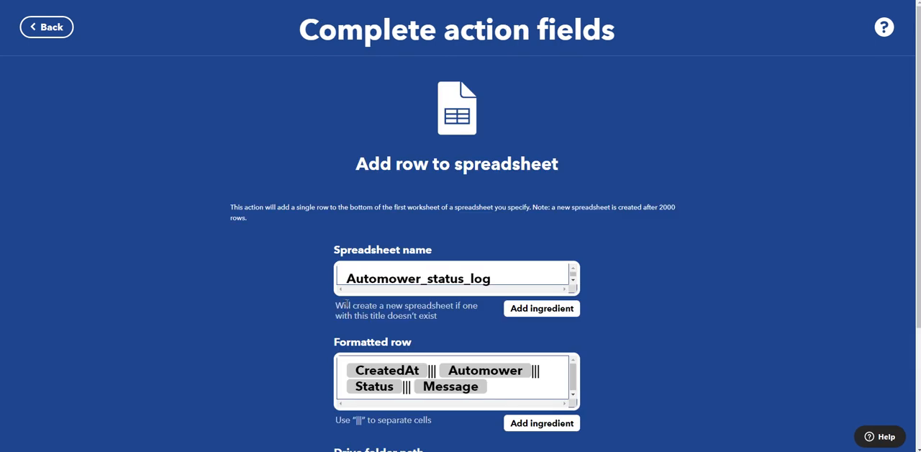
left_click(469, 278)
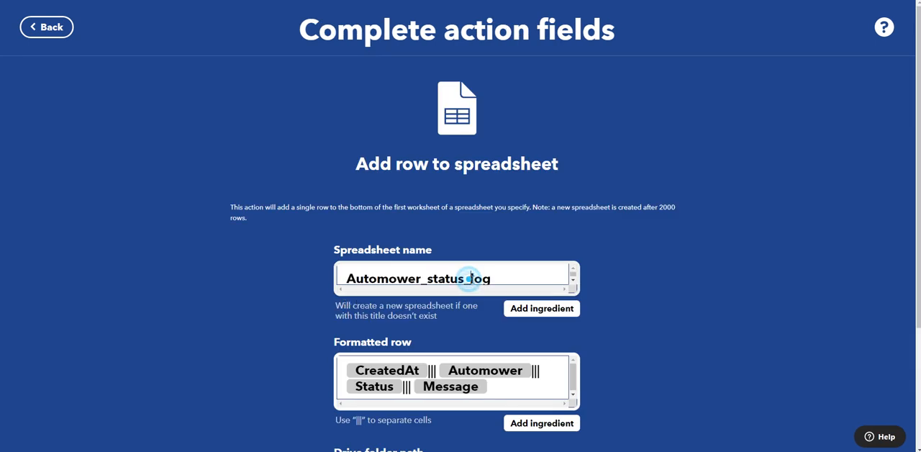
left_click_drag(489, 278, 335, 271)
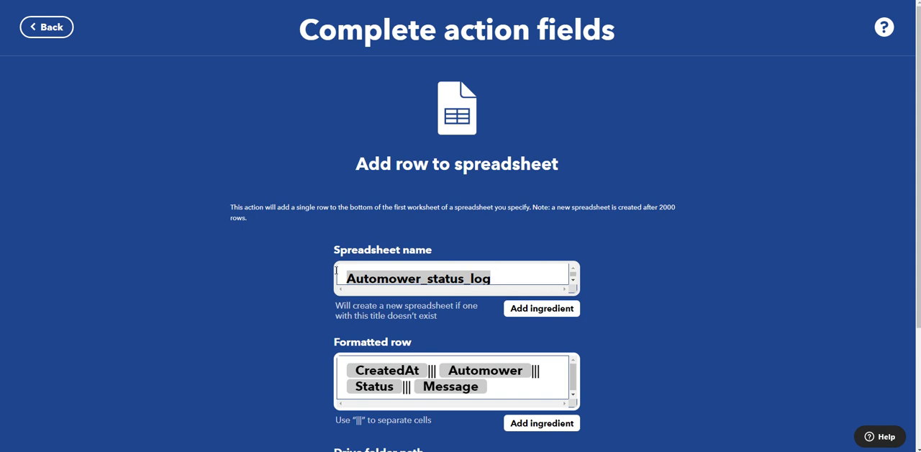
type("Demo")
scroll(446, 301, "down", 2)
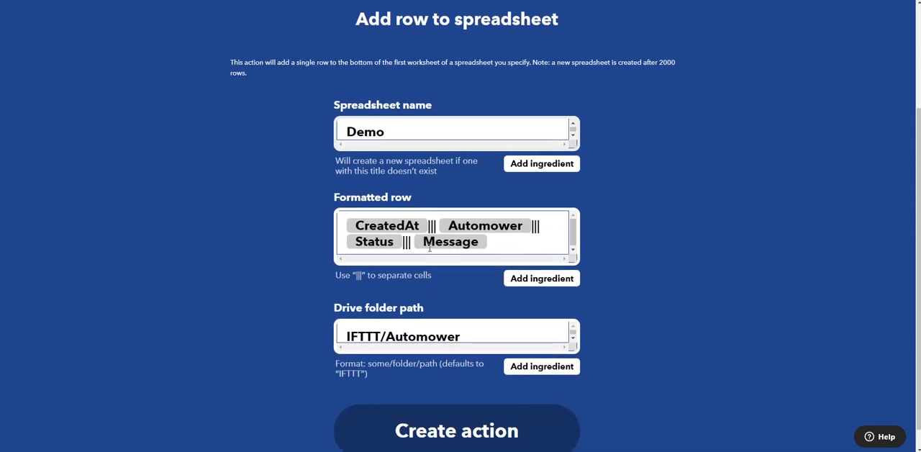
- Delete {{Automower}} so the row reads CreatedAt, Status, Message, with a ||| separator after Message
left_click(519, 279)
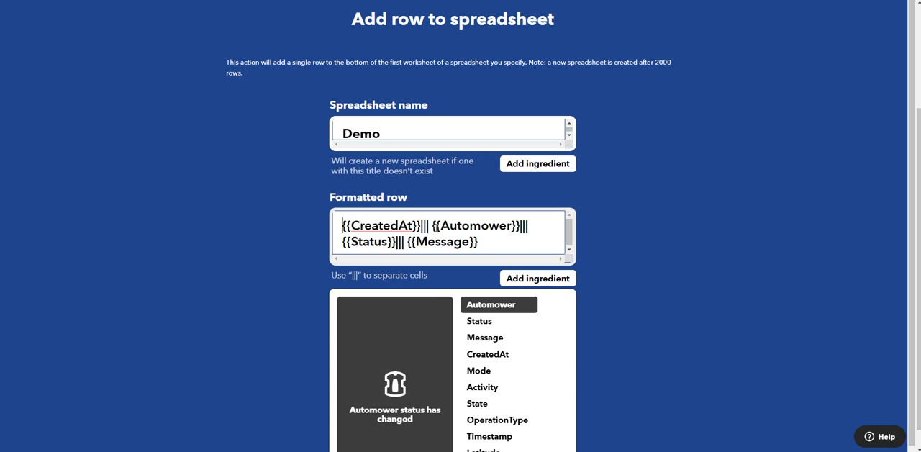
left_click(527, 226)
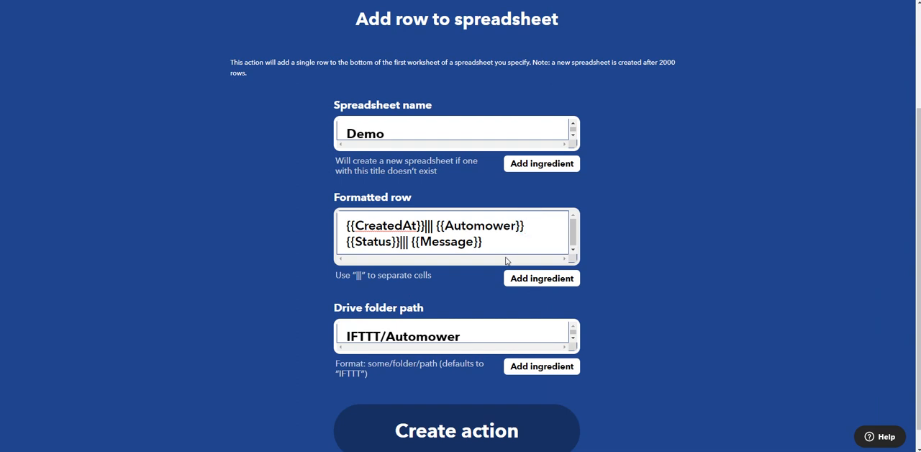
key("BackSpace")
key("BackSpace")
key("BackSpace")
key("BackSpace")
key("BackSpace")
key("BackSpace")
key("BackSpace")
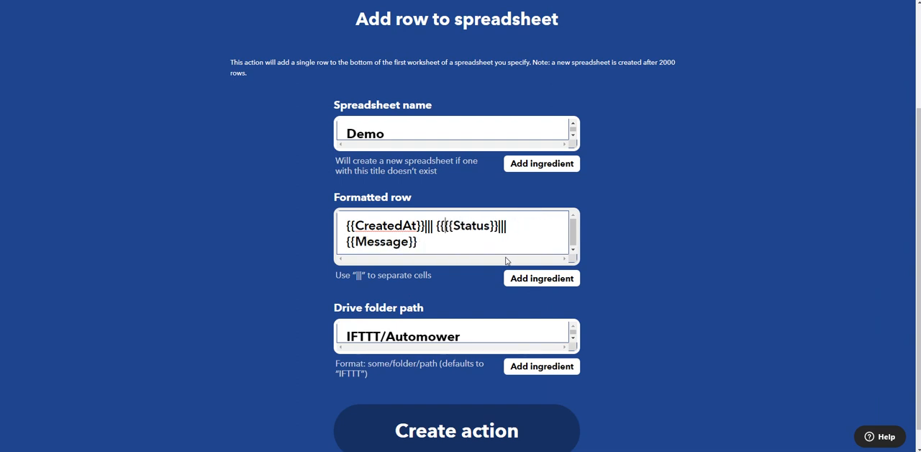
key("BackSpace")
key("BackSpace")
key("BackSpace")
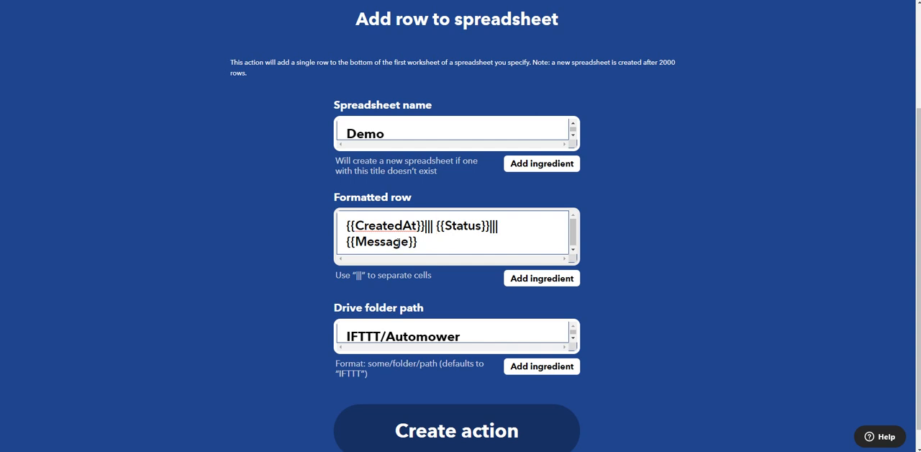
left_click(422, 242)
type("|||")
- Insert the {{Timestamp}} ingredient after Message followed by a ||| separator
left_click(529, 279)
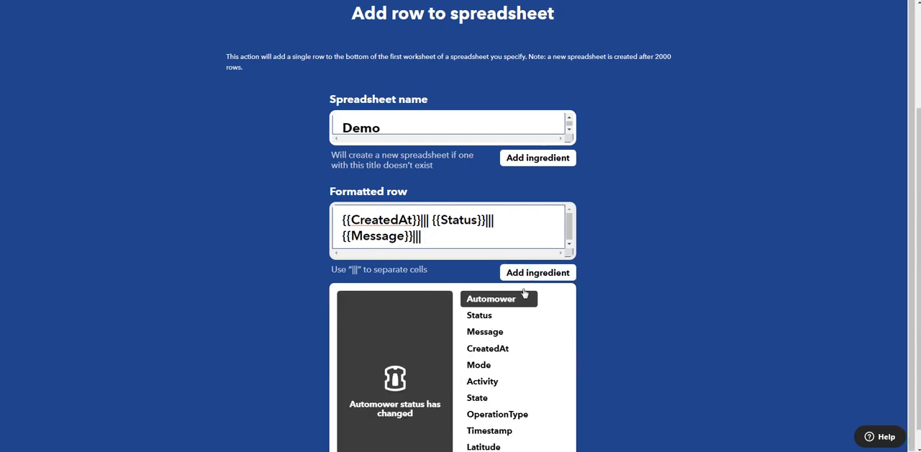
scroll(528, 295, "down", 1)
left_click(486, 413)
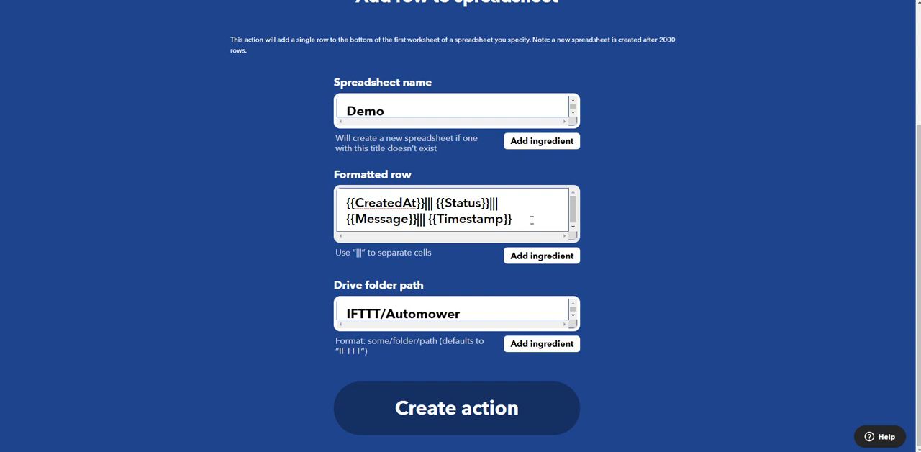
type("§")
key("BackSpace")
type("|||")
- Insert {{GoogleMapsUrl}} at the end of the row with an extra ||| leaving one empty cell before it
left_click(538, 258)
scroll(530, 324, "down", 1)
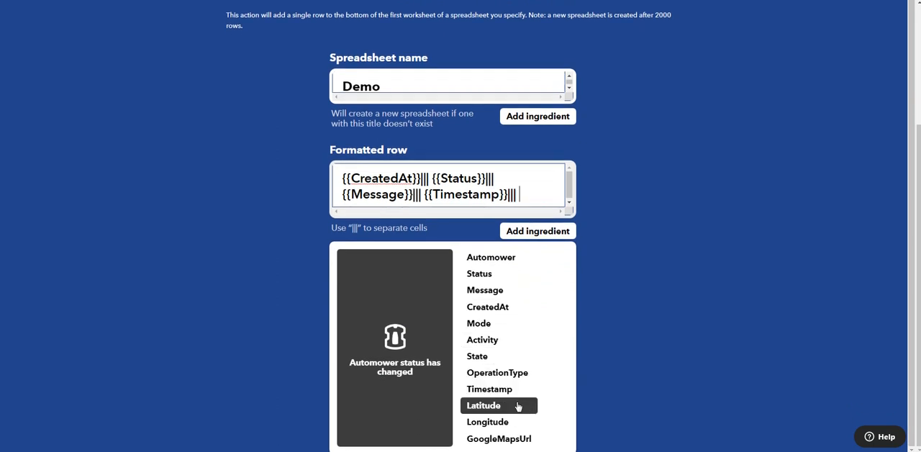
left_click(504, 440)
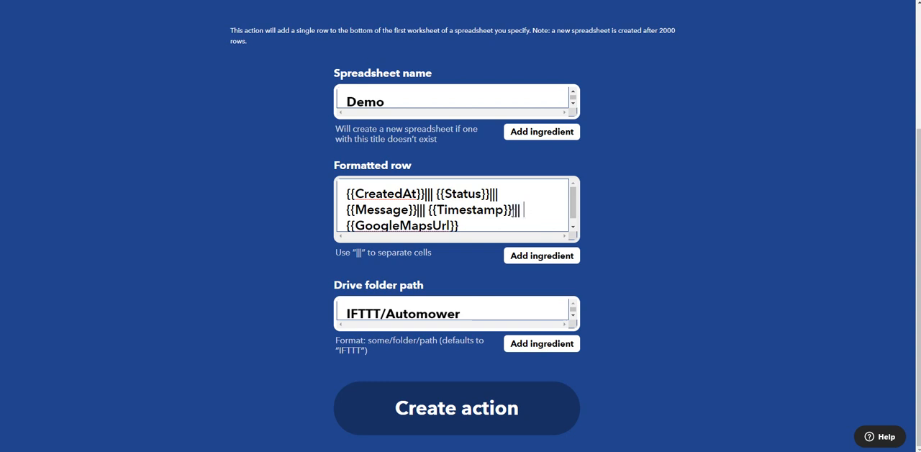
type("|||")
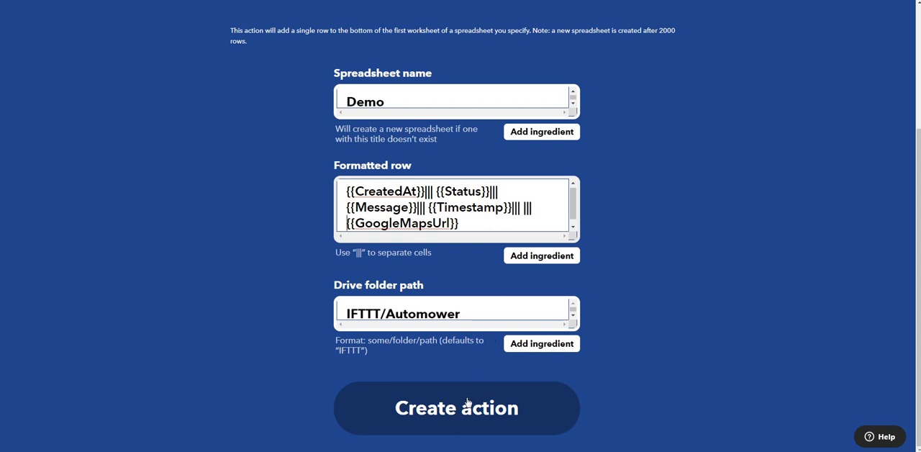
- Create the add-row action and finish saving the Chucky status-change applet
left_click(467, 402)
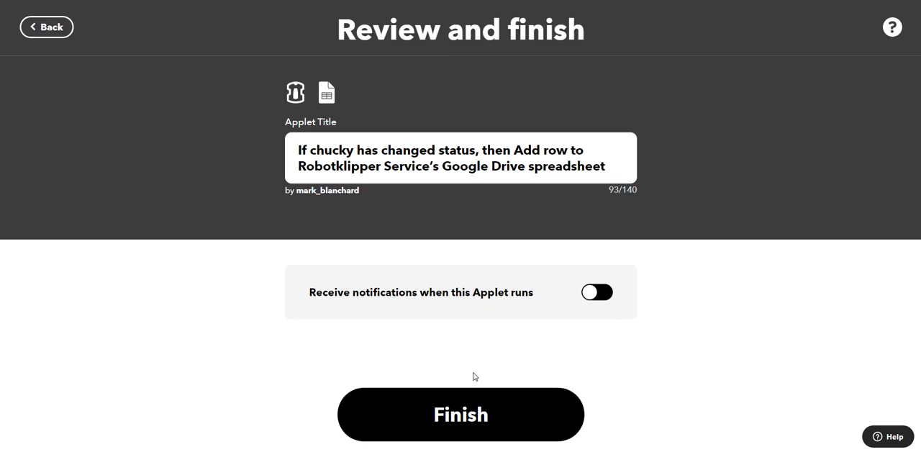
left_click(464, 412)
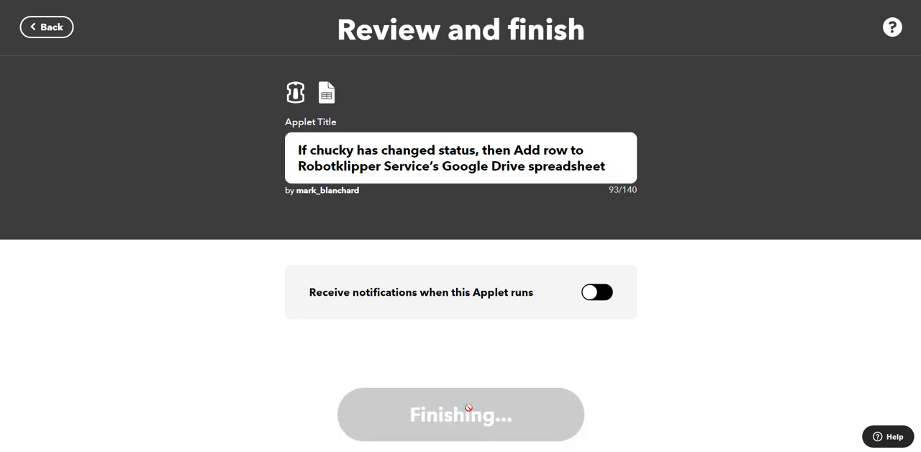